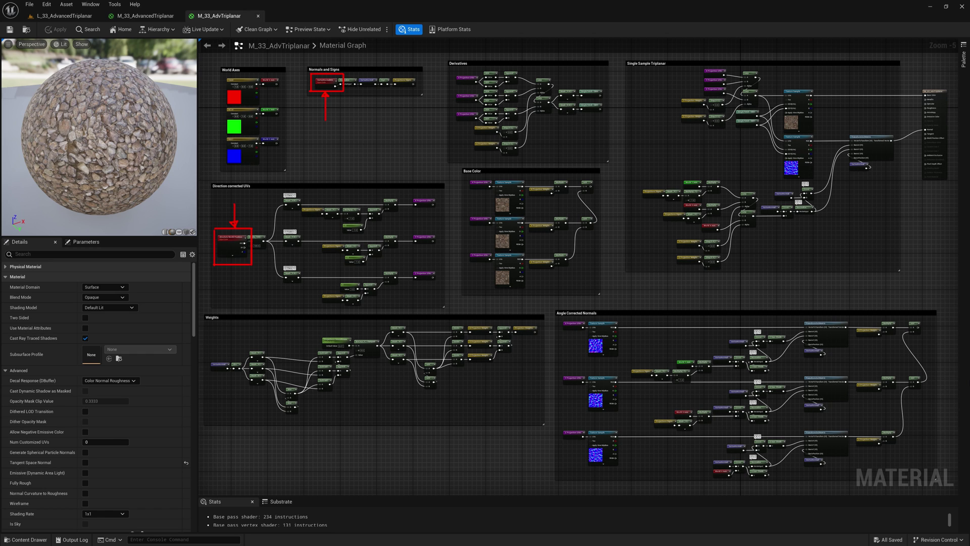
- Insert world-to-local TransformVector and TransformPosition nodes after VertexNormalWS and Absolute World Position, and test the mapping by moving the selected sphere
key(Home)
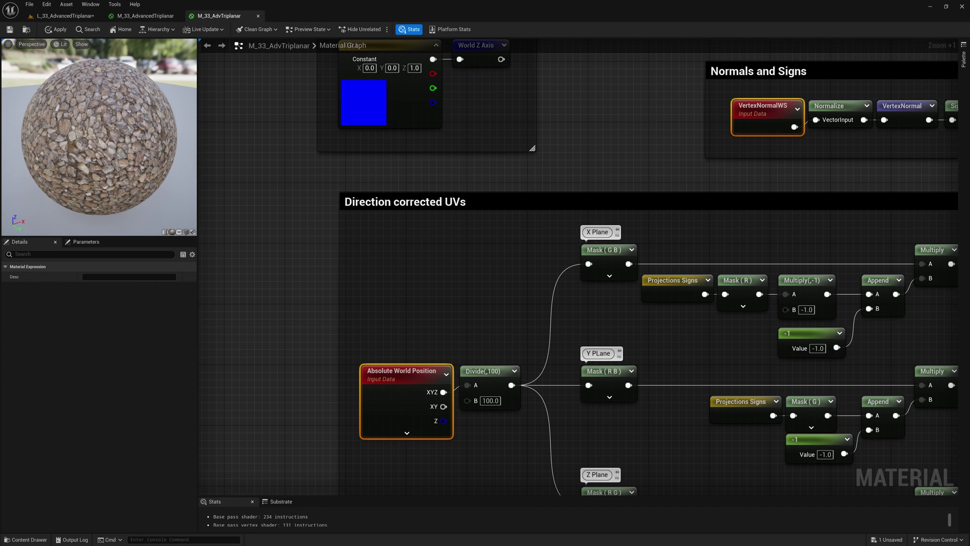
drag(402, 370, 265, 370)
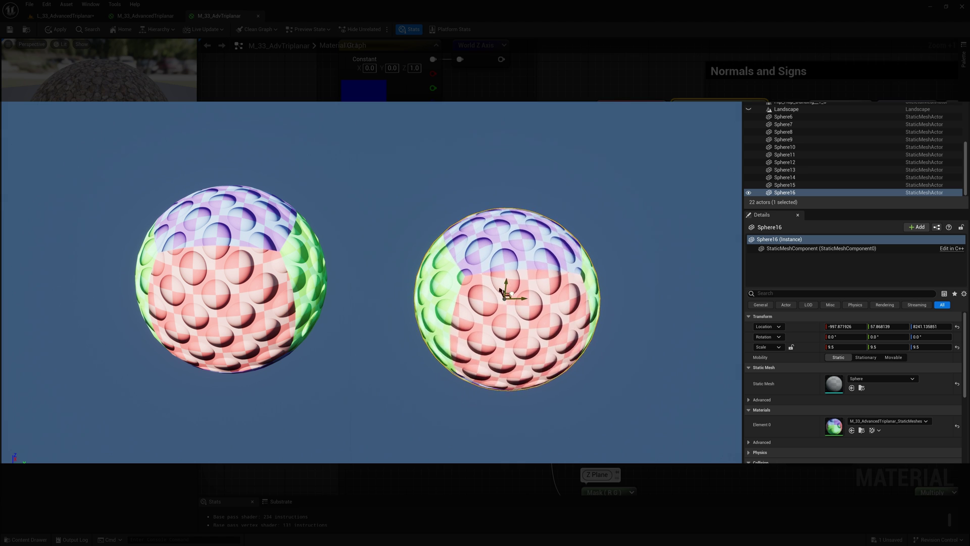
mouse_move(511, 294)
mouse_down()
mouse_move(530, 275)
mouse_move(470, 287)
mouse_move(515, 289)
mouse_up()
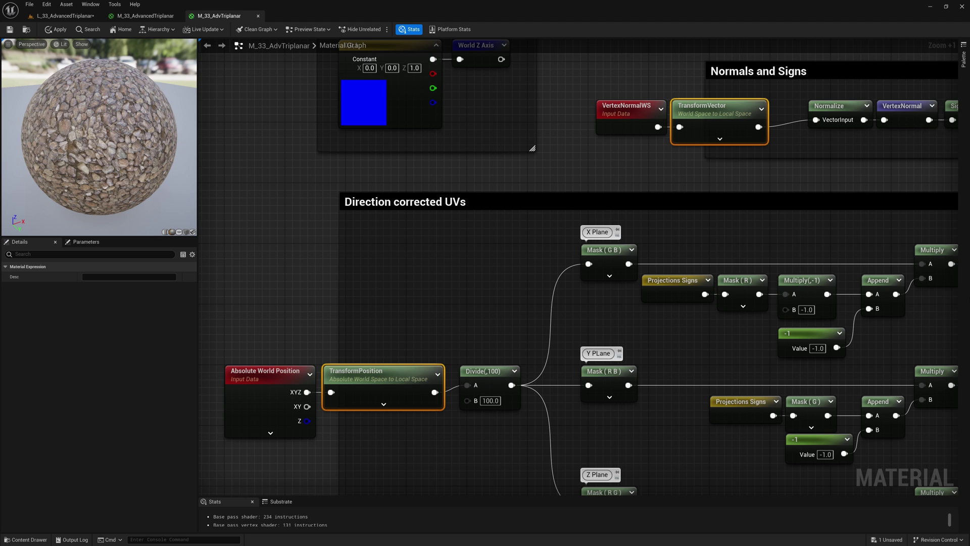
- Replace the world normal and position inputs with Pre-Skinned Local Normal and Pre-Skinned Local Position, each passed through a VertexInterpolator
key(ctrl+v)
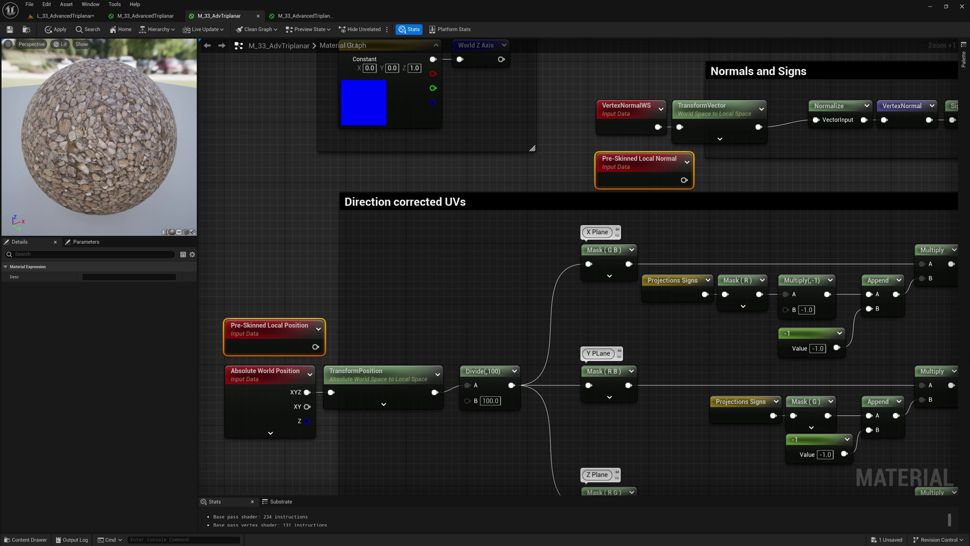
key(ctrl+v)
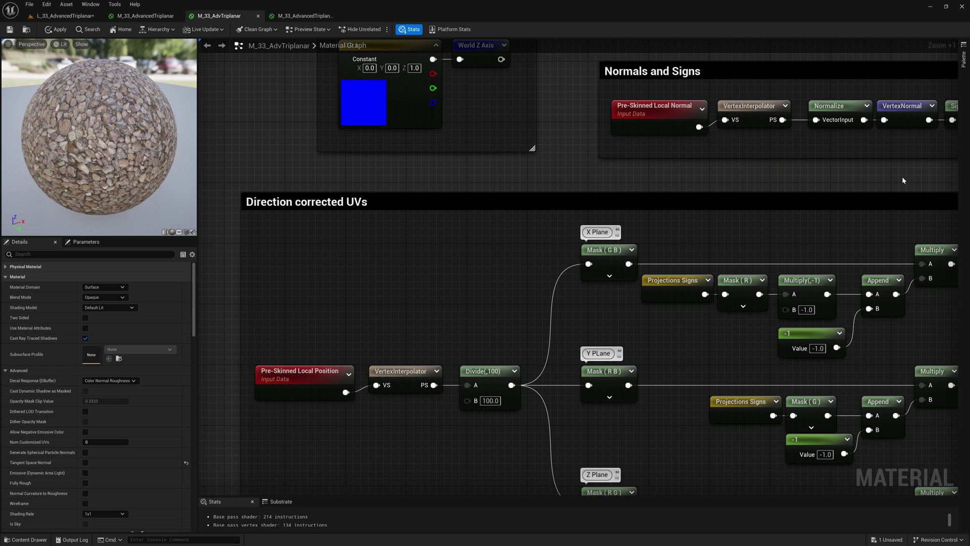
- Connect the final Add of the angle-corrected normals to a TransformVector node set from Local Space to World Space
click(207, 46)
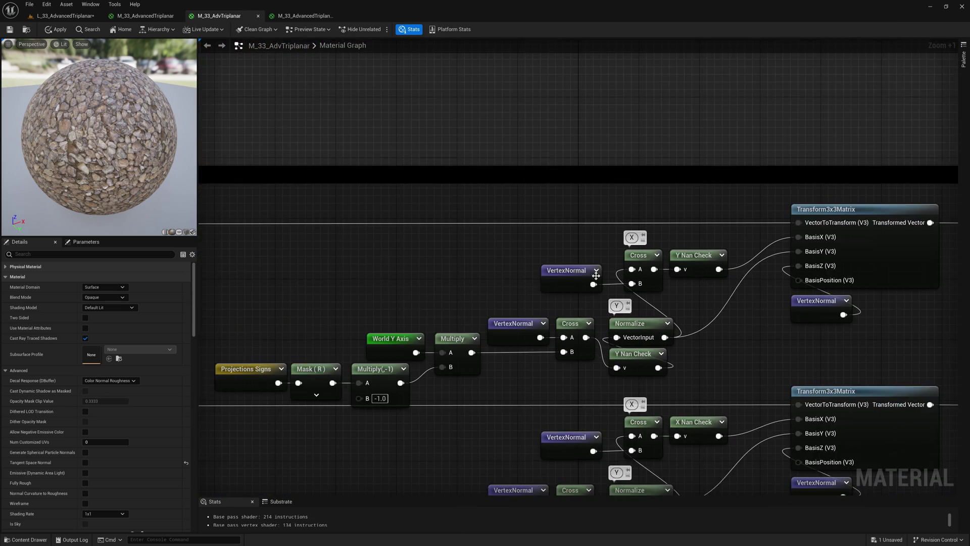
right_drag(903, 353, 173, 331)
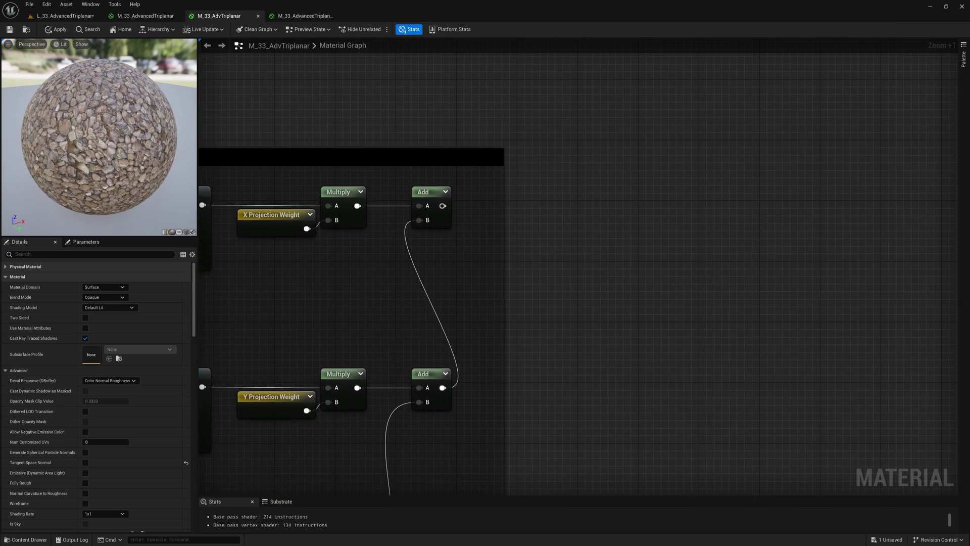
key(ctrl+z)
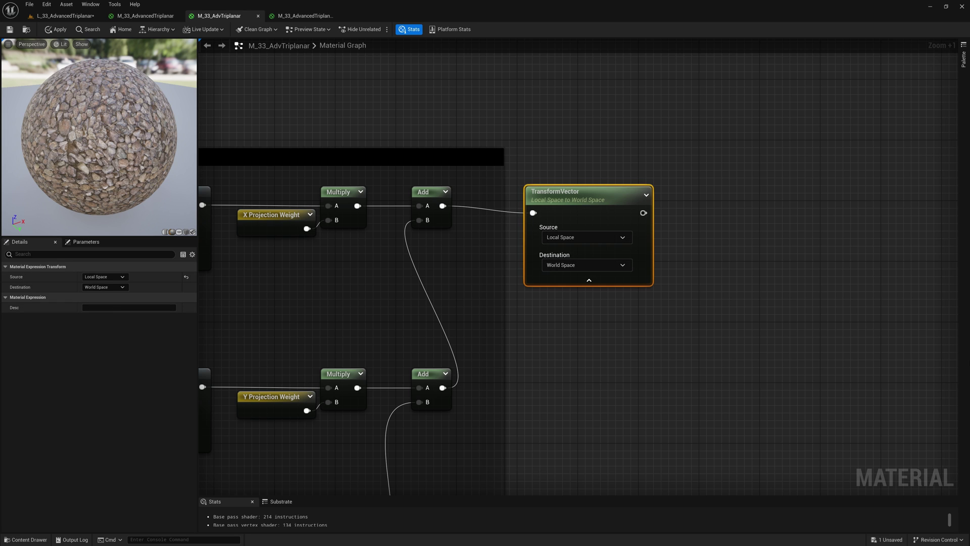
key(Home)
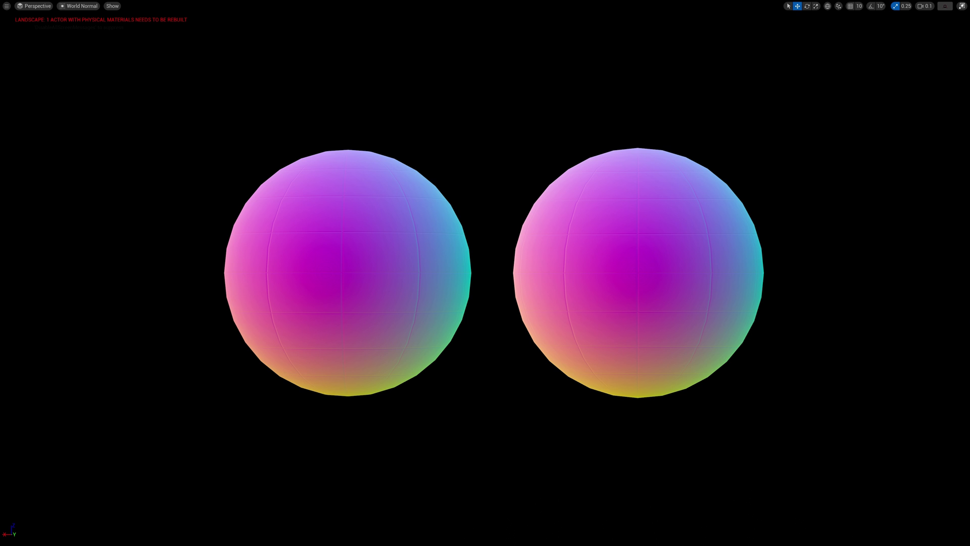
- Set the viewport to Lit and stretch the selected colour-coded sphere unevenly to test the local-space projection
key(alt+4)
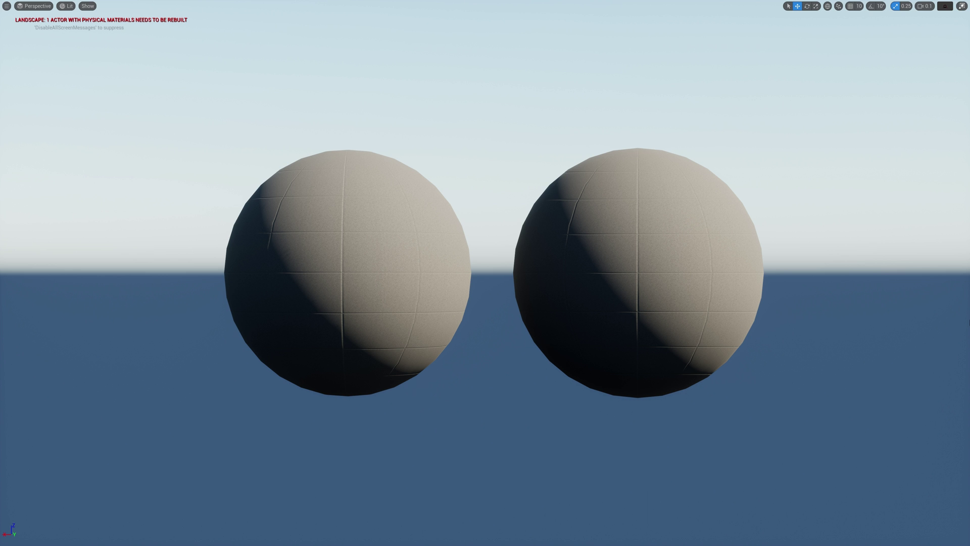
alt+drag(485, 273, 369, 345)
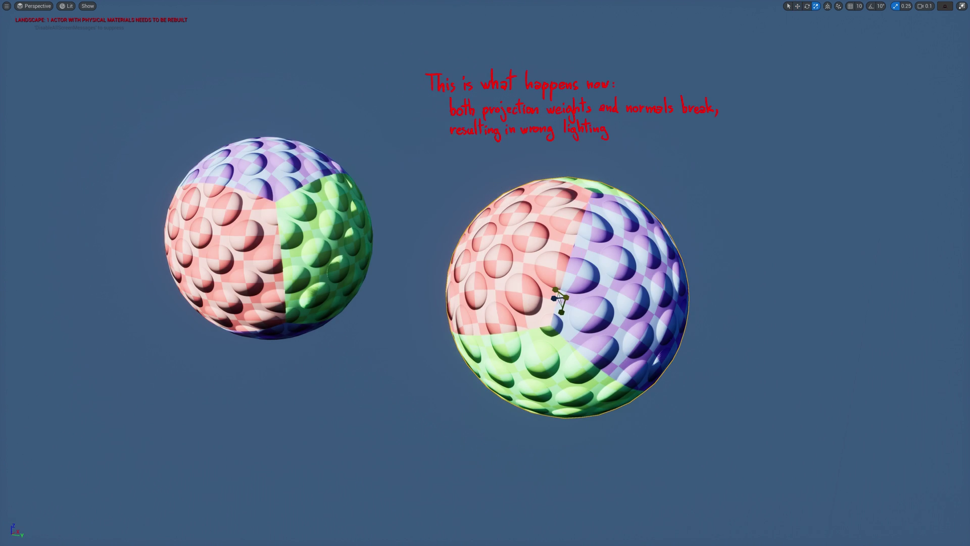
drag(556, 288, 555, 298)
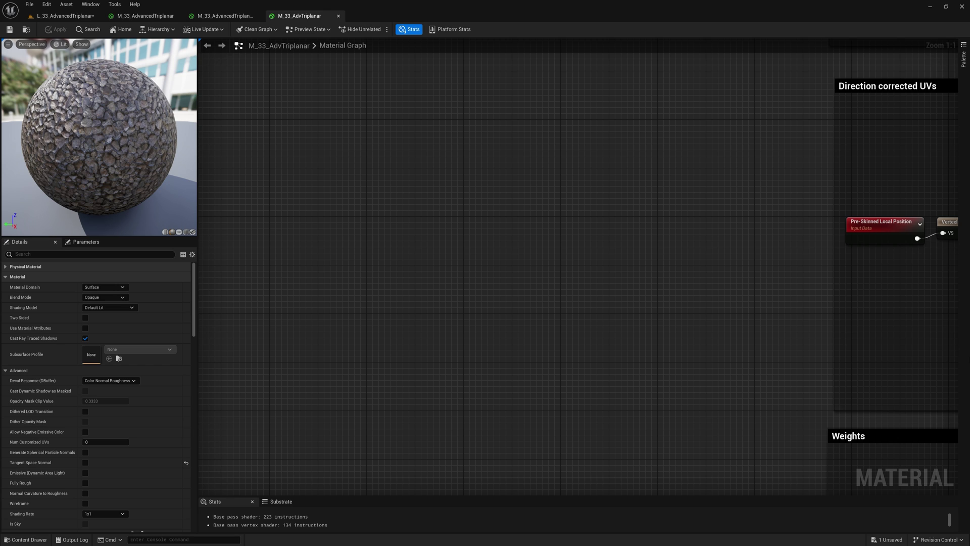
- Add a node chain beside Direction corrected UVs that derives Mesh Scale from the transformed World X, Y and Z axes
key(ctrl+v)
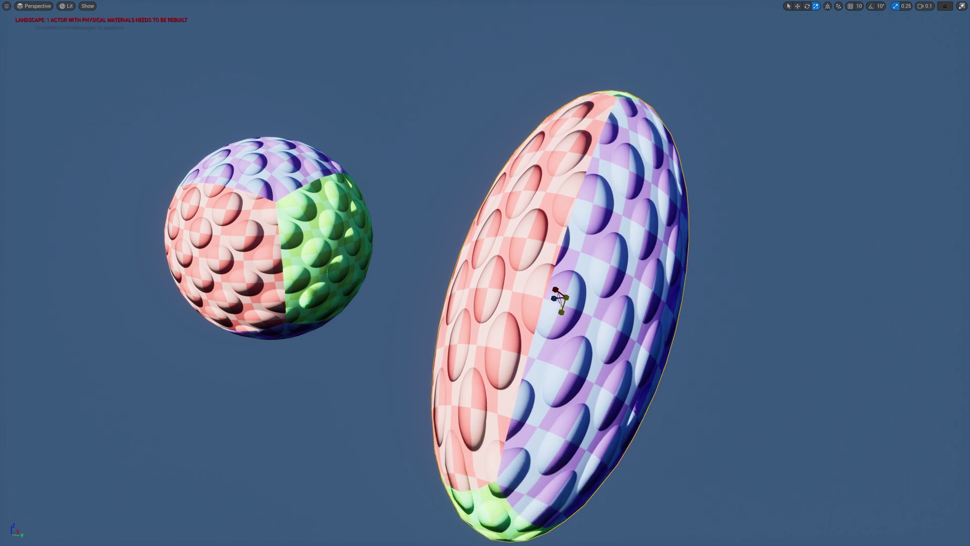
- Rotate and move the stretched sphere in the level to test the scale-corrected triplanar mapping
key(e)
drag(557, 288, 649, 284)
key(w)
key(Escape)
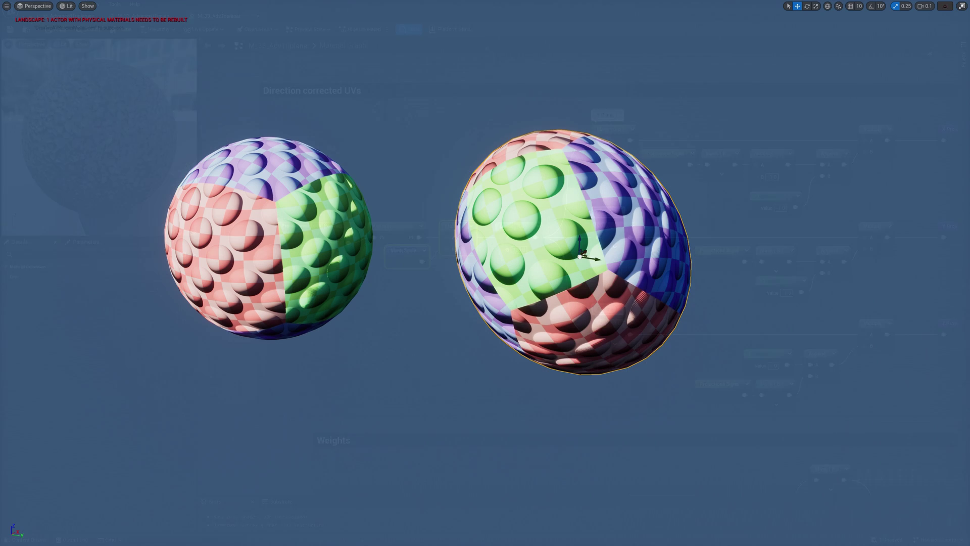
drag(588, 255, 606, 212)
key(r)
key(e)
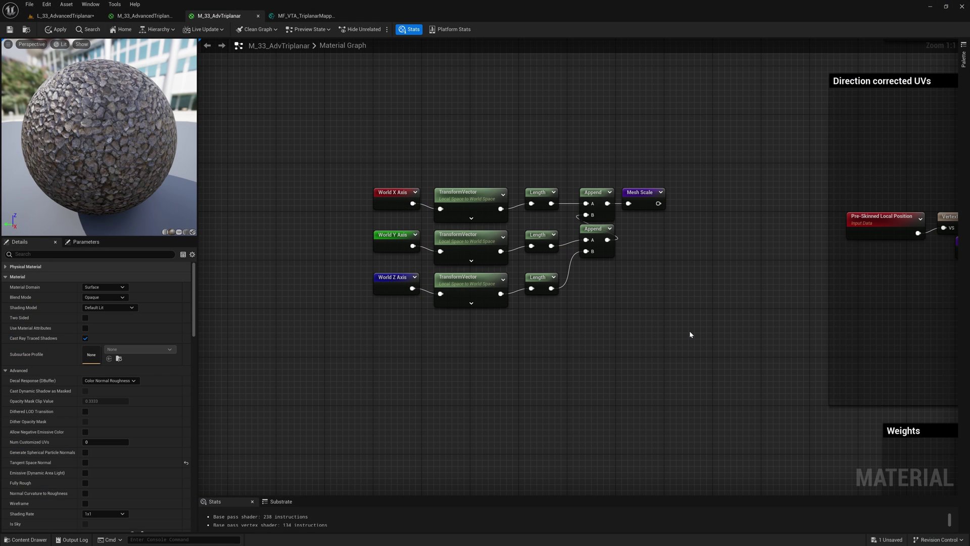
- Delete the node chain that derives Mesh Scale from the World X, Y and Z axes
drag(690, 335, 377, 162)
key(Delete)
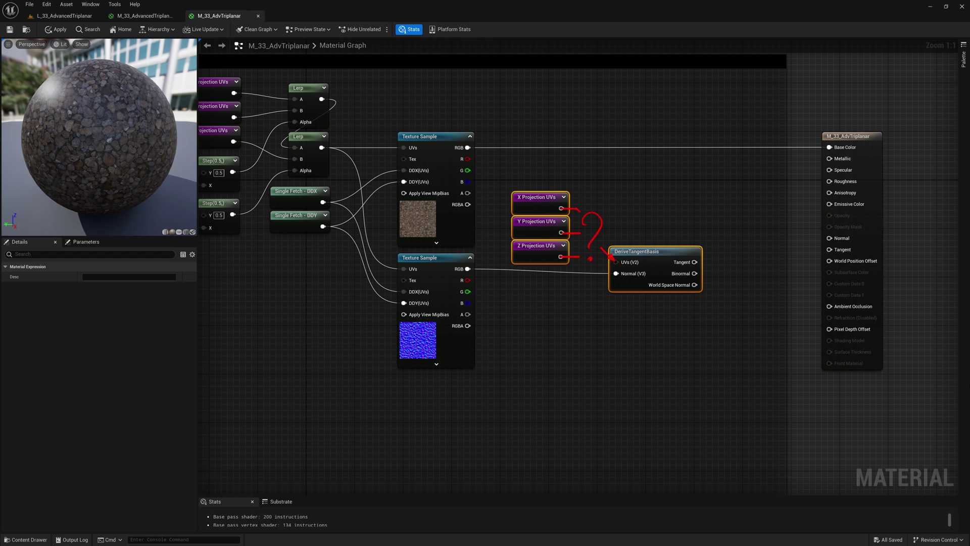
- Open the DeriveTangentBasis function and examine its matrix transform, vertex normal, tangent and binormal calculation, and UV derivative nodes
key(Escape)
double_click(657, 261)
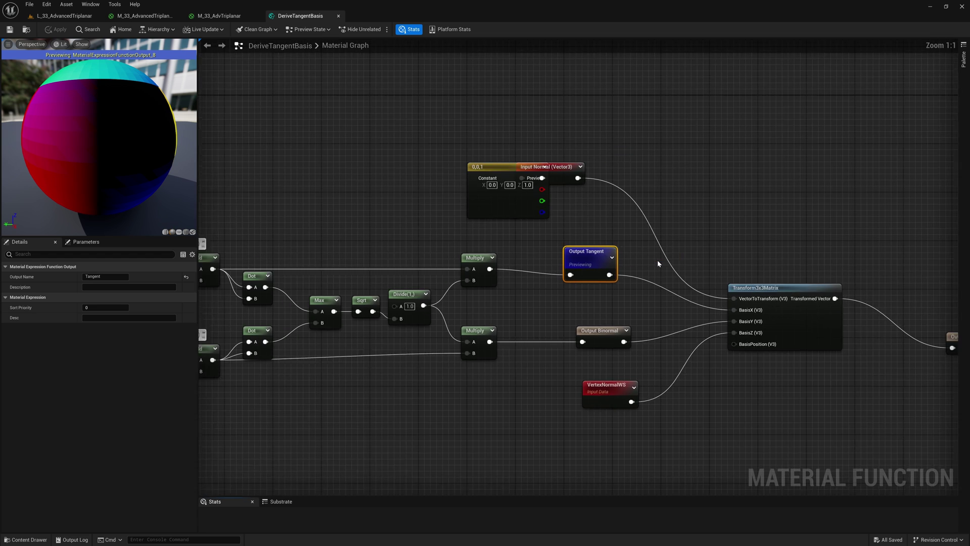
scroll(677, 202, down, 5)
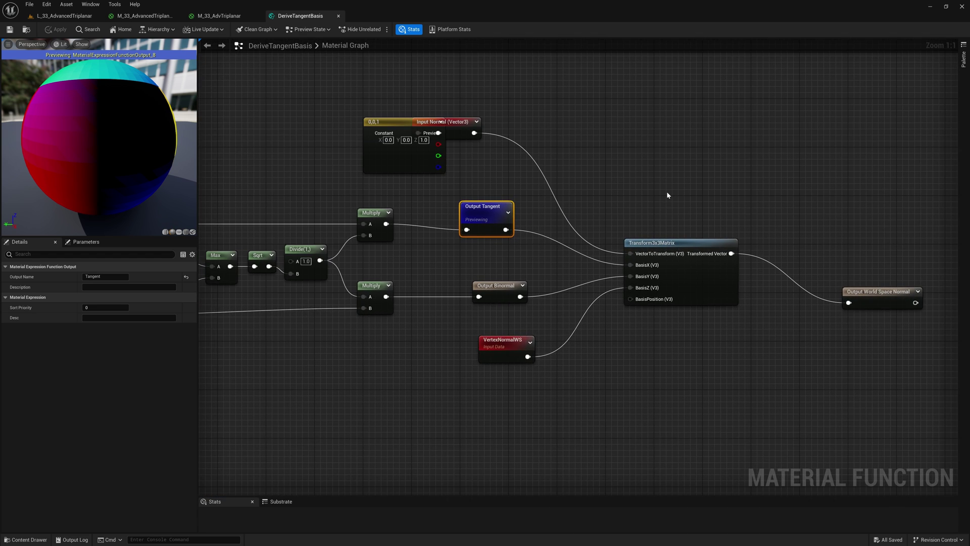
right_drag(669, 191, 689, 216)
scroll(690, 230, up, 3)
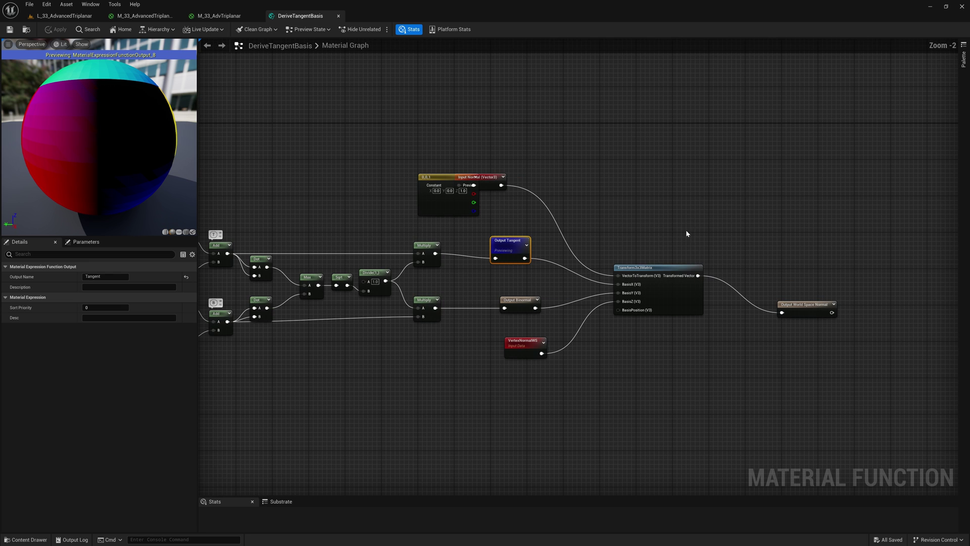
click(657, 309)
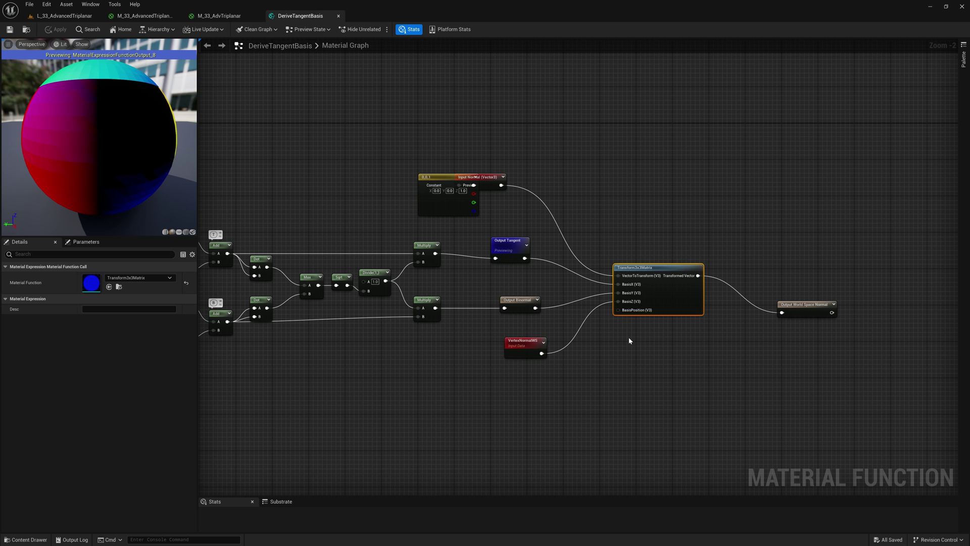
click(524, 347)
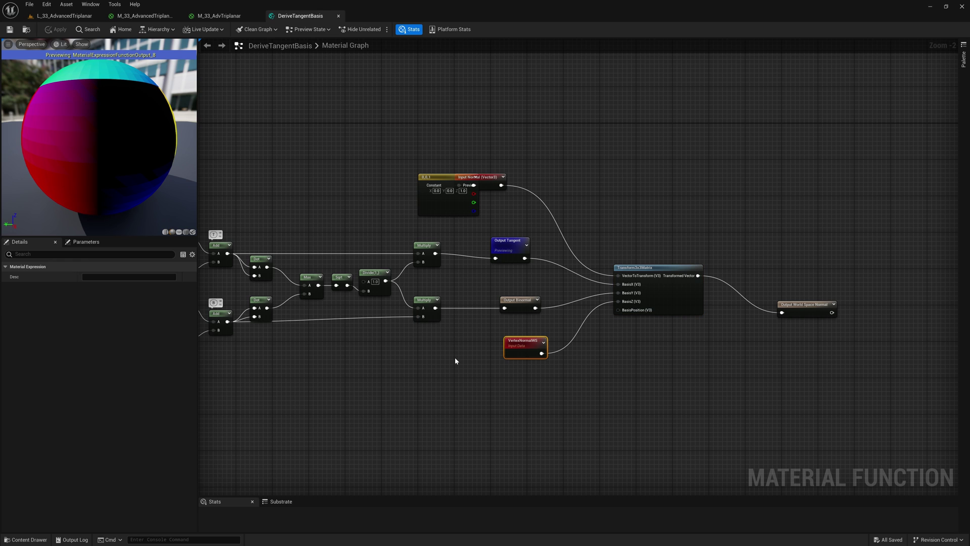
right_drag(456, 361, 836, 336)
drag(888, 305, 488, 213)
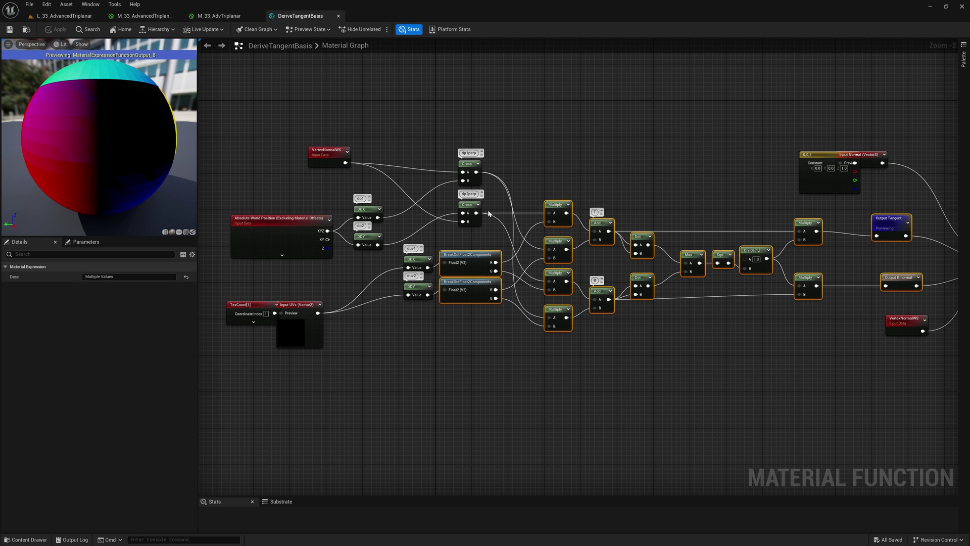
right_drag(459, 349, 581, 335)
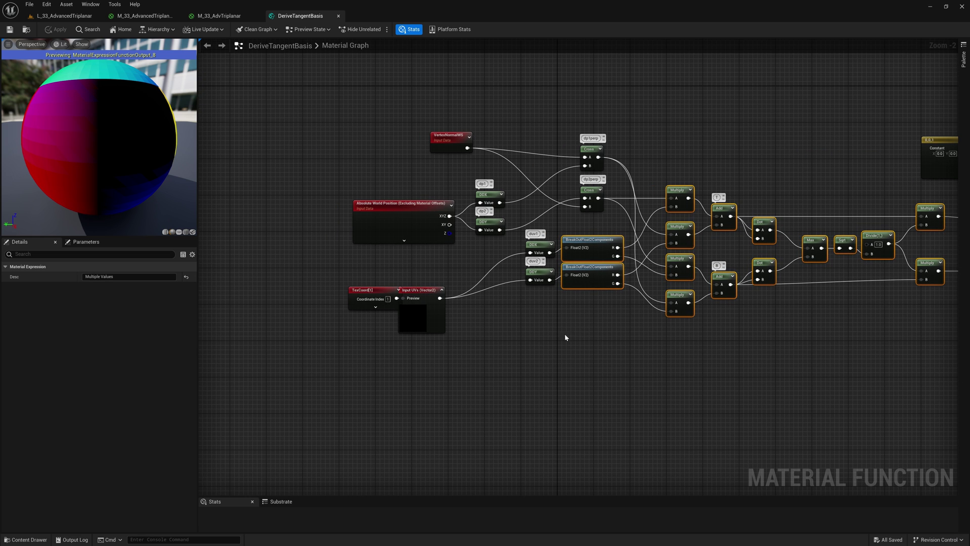
drag(561, 363, 376, 259)
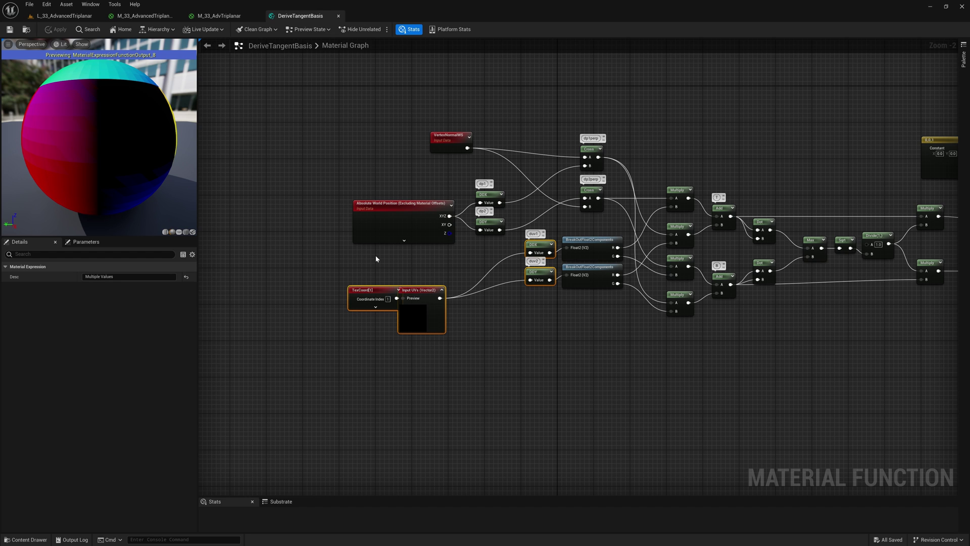
- Copy the tangent basis calculation nodes from DeriveTangentBasis into the M_33_AdvTriplanar graph below the single-sample textures
scroll(375, 255, down, 2)
drag(844, 411, 285, 177)
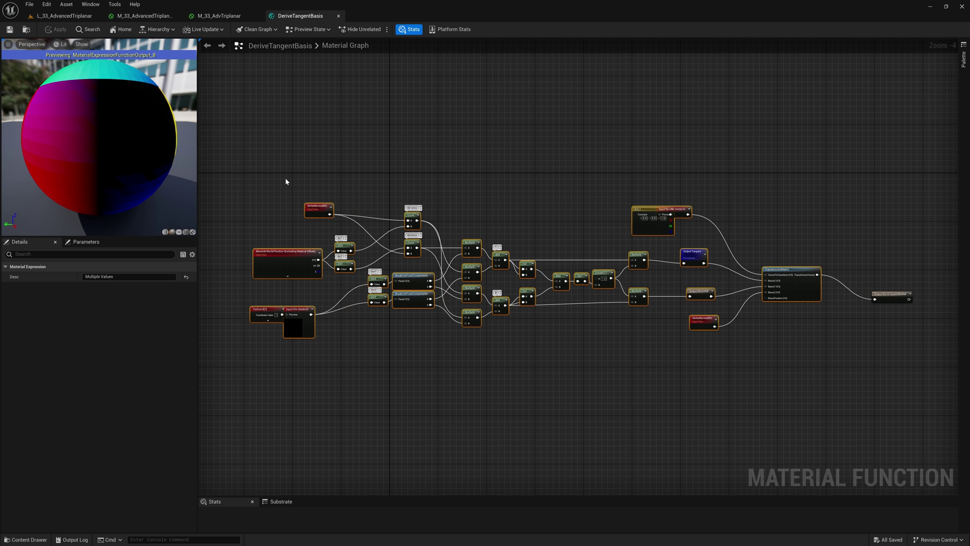
key(ctrl+c)
click(219, 16)
key(ctrl+v)
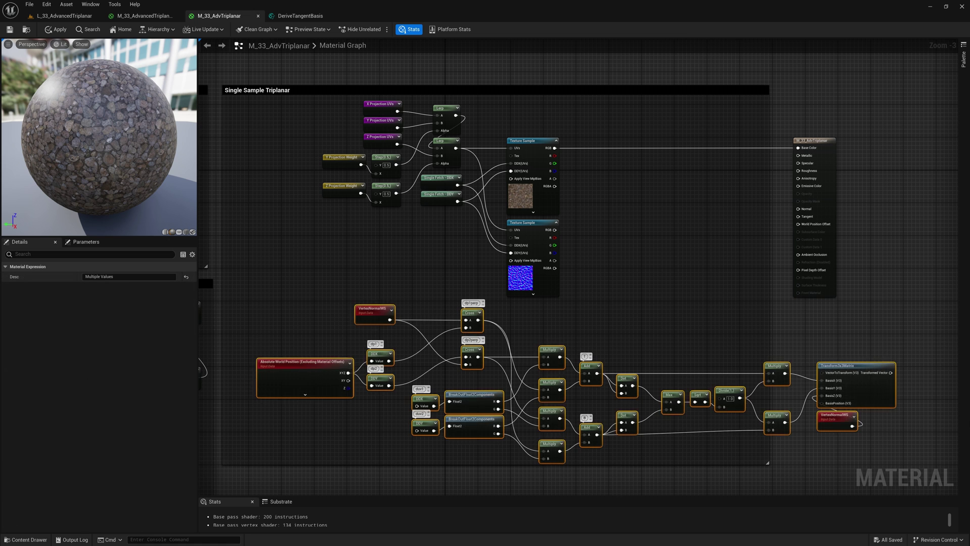
- Replace the copied UV derivative nodes with Single Fetch - DDX and Single Fetch - DDY feeding the BreakOutFloat2Components nodes
key(Delete)
key(ctrl+v)
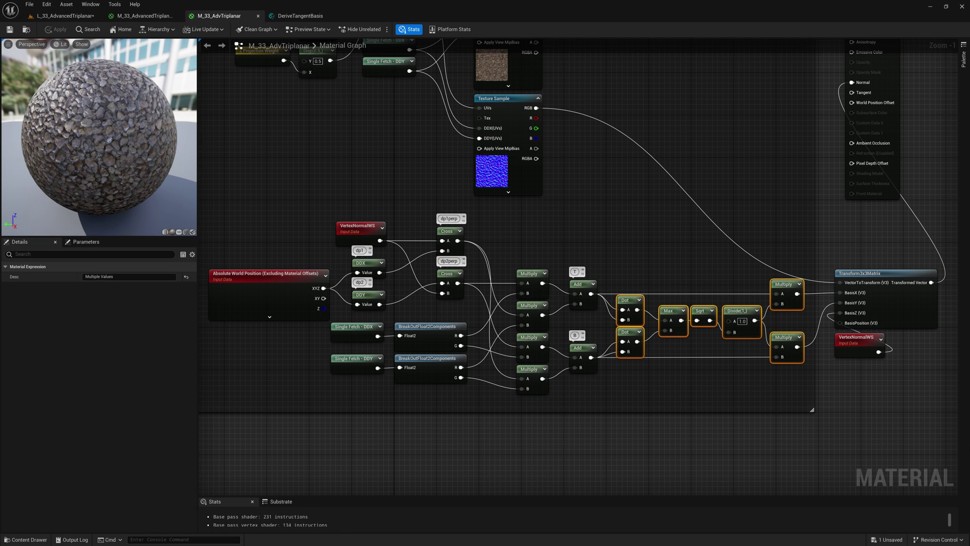
- Examine the Dot, Max, Sqrt and Divide nodes that scale the tangent and binormal before the matrix transform
key(Home)
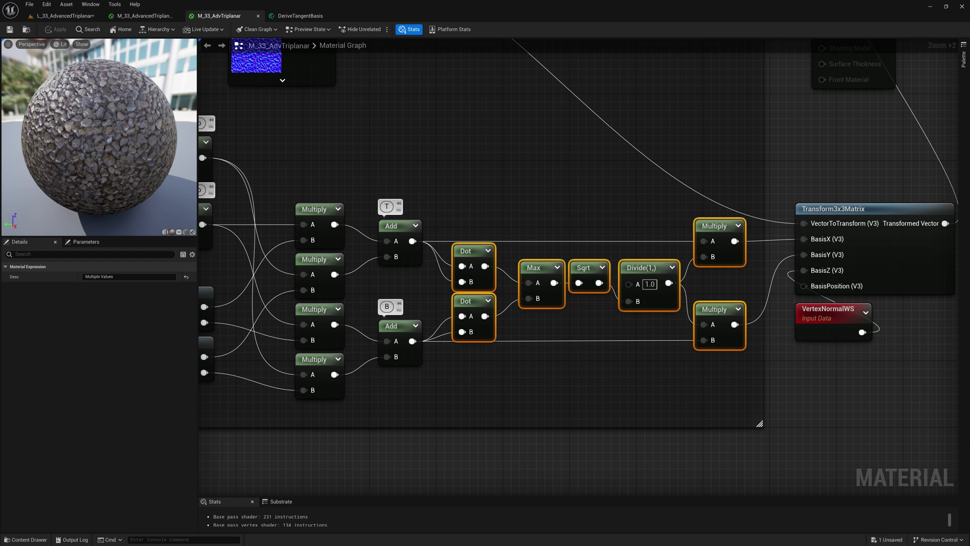
click(535, 268)
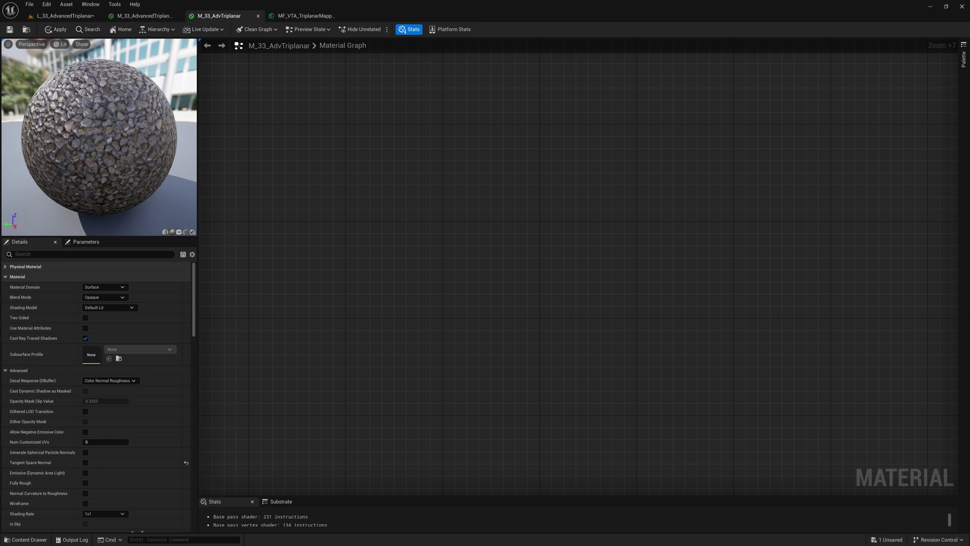
- Paste the copied nodes into the M_33_AdvTriplanar graph, including near the Divide nodes that feed the projection weights
key(ctrl+v)
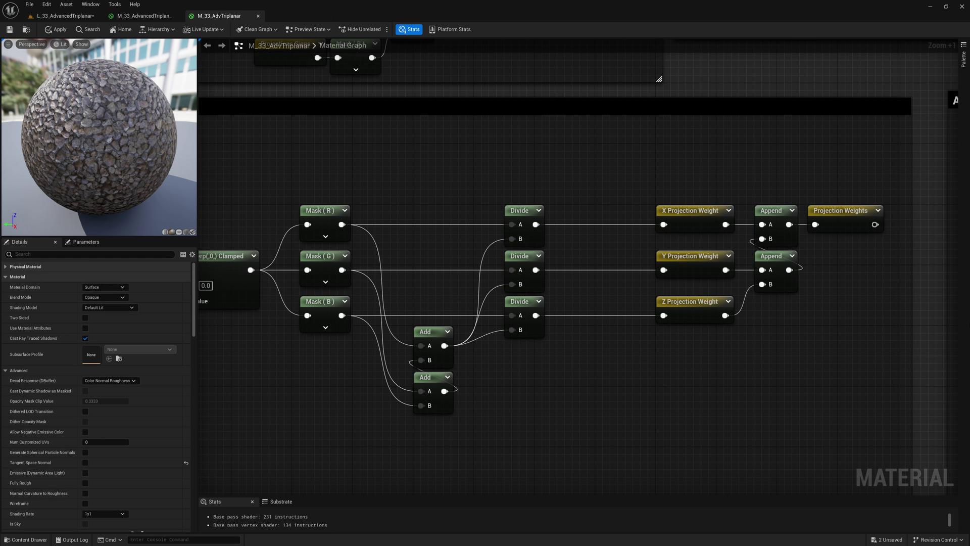
key(ctrl+v)
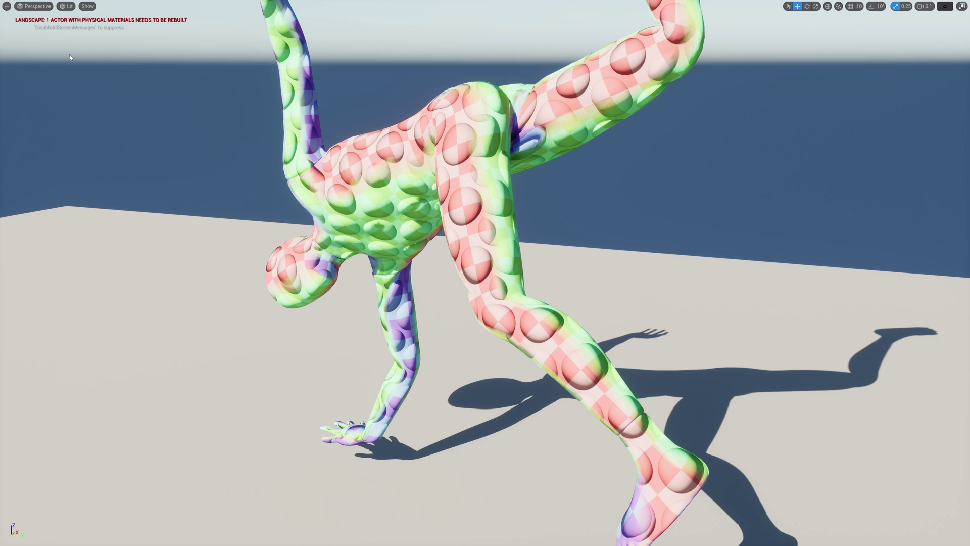
- Check the character mesh in the Base Color buffer visualization and return the viewport to Lit
click(66, 7)
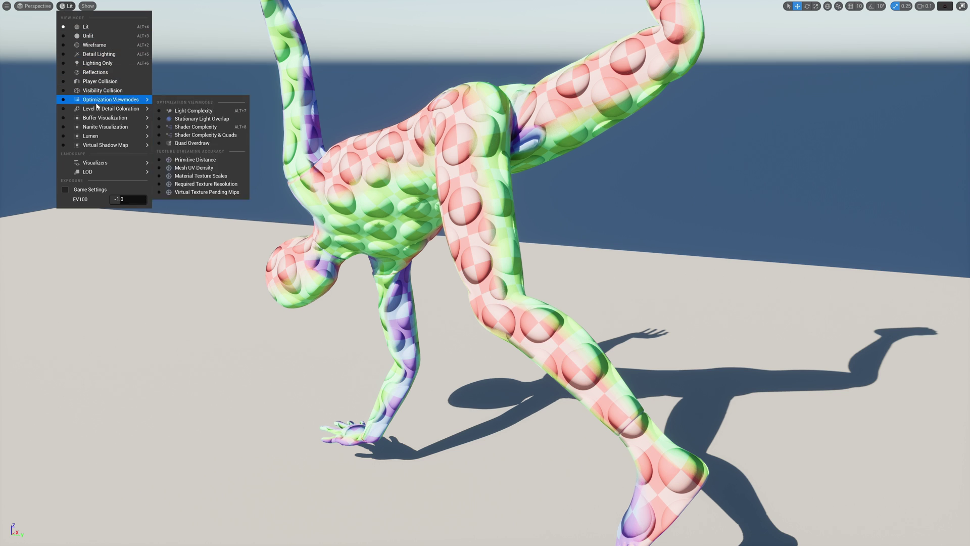
mouse_move(117, 118)
click(178, 142)
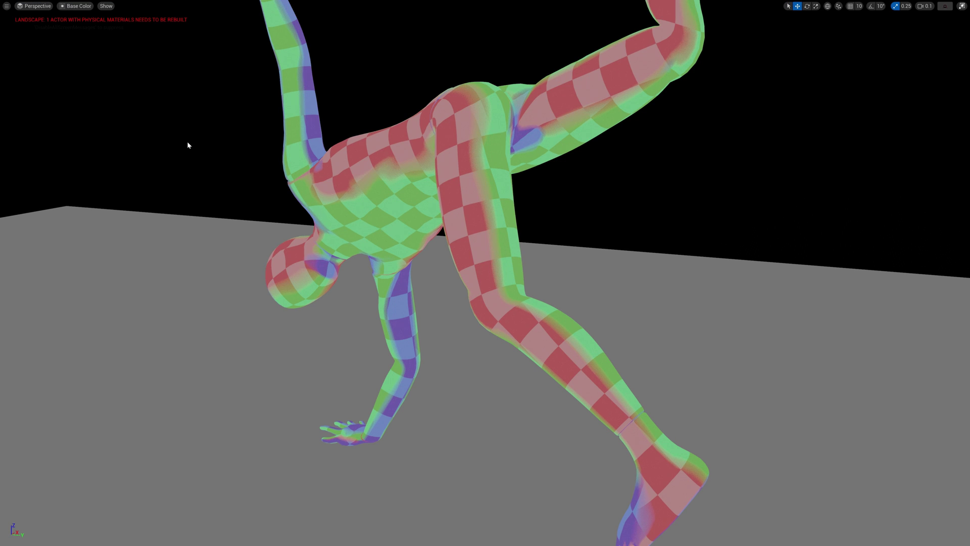
key(alt+4)
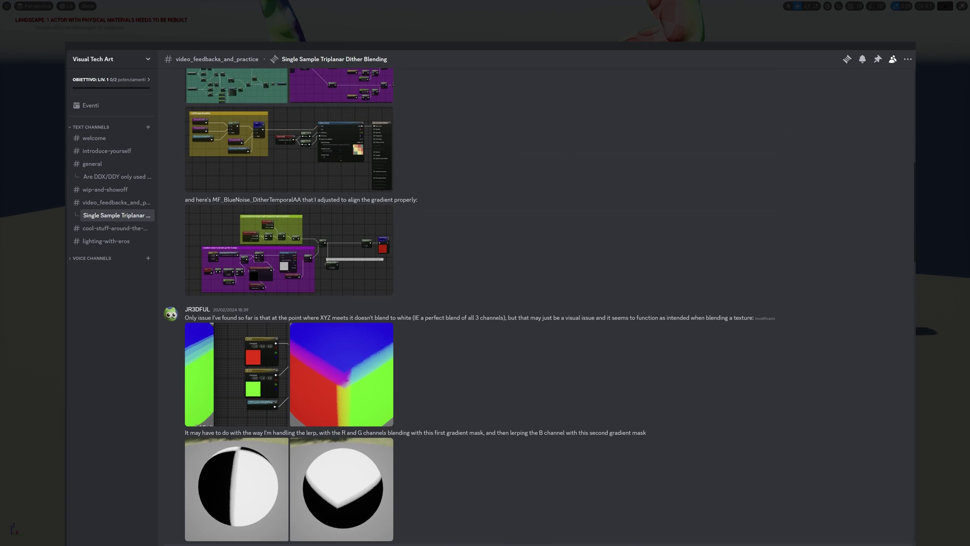
- Switch to Discord and read through the Single Sample Triplanar Dither Blending thread
scroll(470, 303, down, 8)
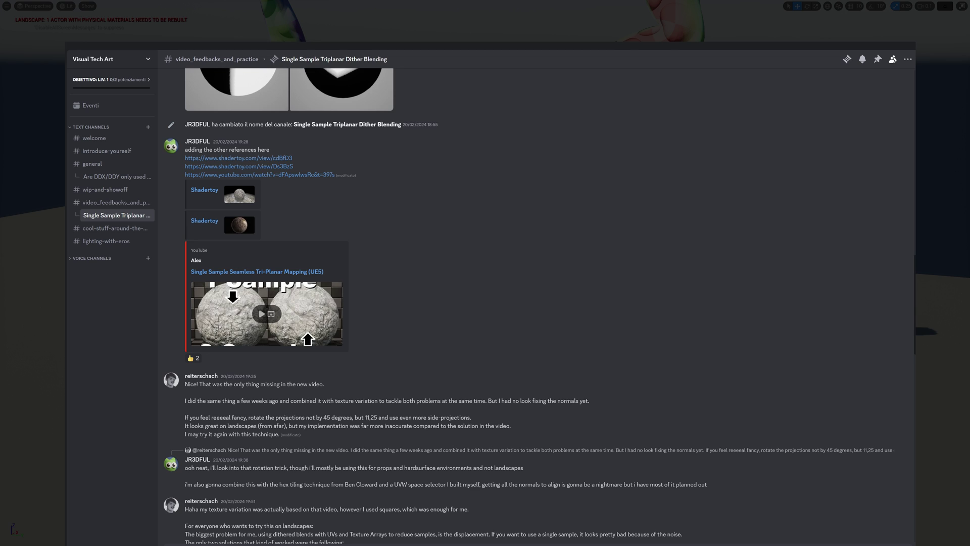
scroll(470, 303, down, 15)
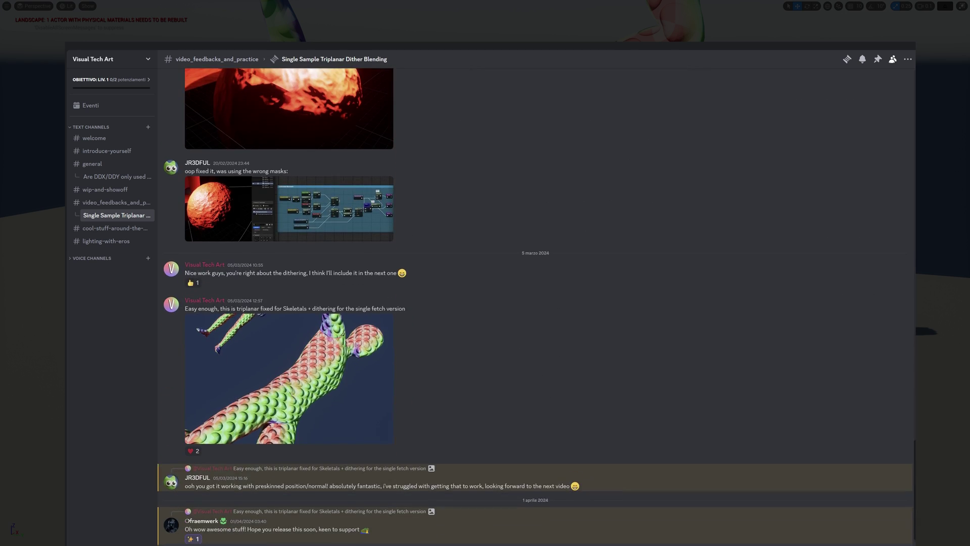